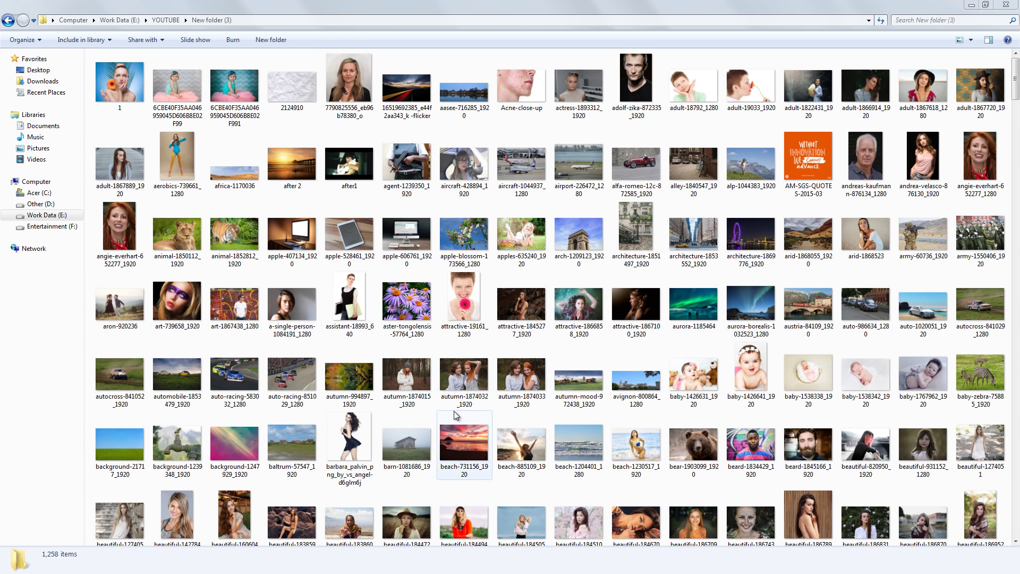
Step: Find the strawberry-1882400_1920 photo in New folder (3) and open it in Photoshop
{"action": "left_click", "coordinate": [483, 401]}
{"action": "scroll", "coordinate": [504, 384], "scroll_direction": "down", "scroll_amount": 3}
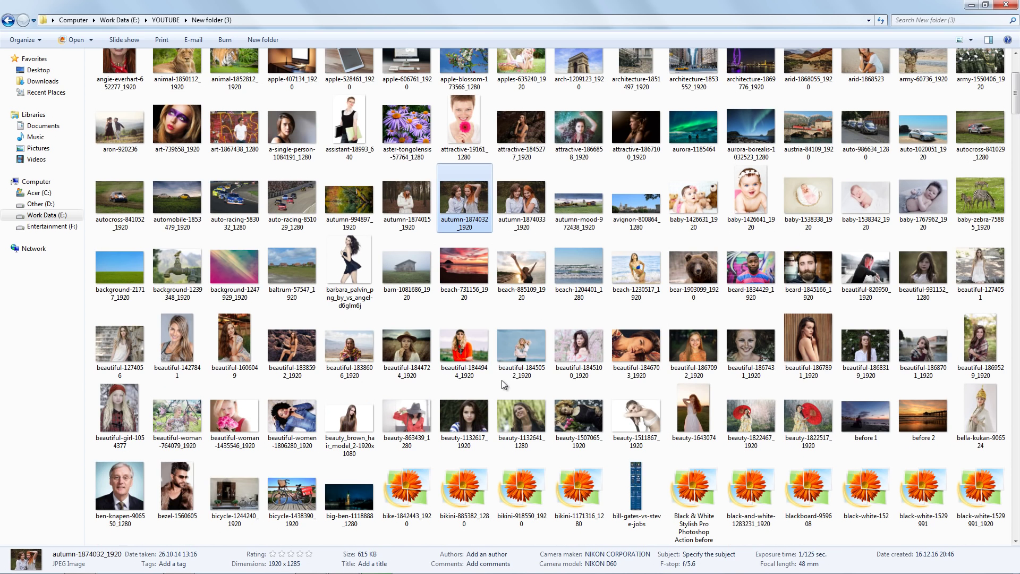
{"action": "scroll", "coordinate": [504, 384], "scroll_direction": "down", "scroll_amount": 6}
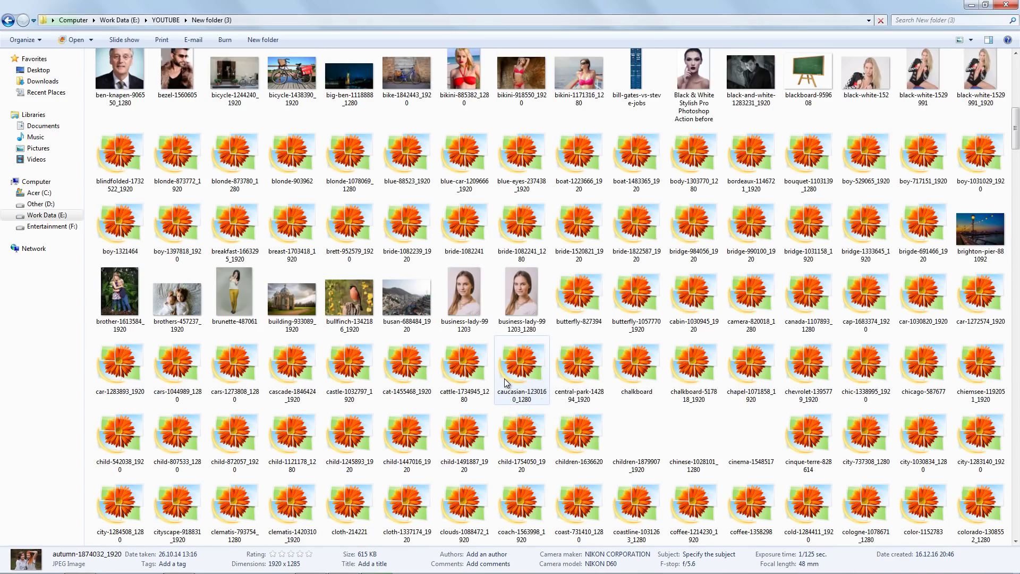
{"action": "scroll", "coordinate": [504, 381], "scroll_direction": "down", "scroll_amount": 3}
{"action": "scroll", "coordinate": [504, 381], "scroll_direction": "down", "scroll_amount": 3}
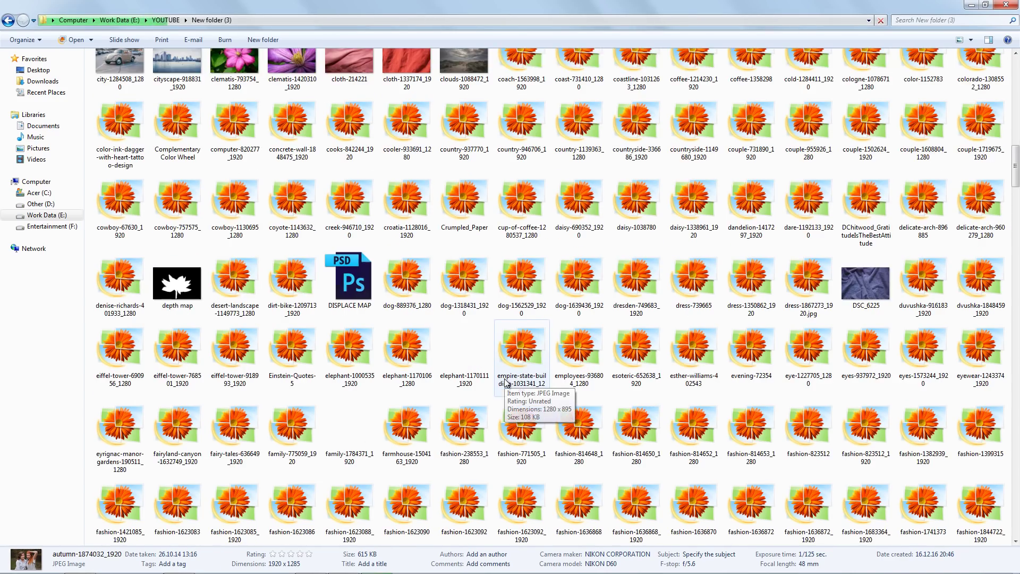
{"action": "scroll", "coordinate": [505, 381], "scroll_direction": "down", "scroll_amount": 6}
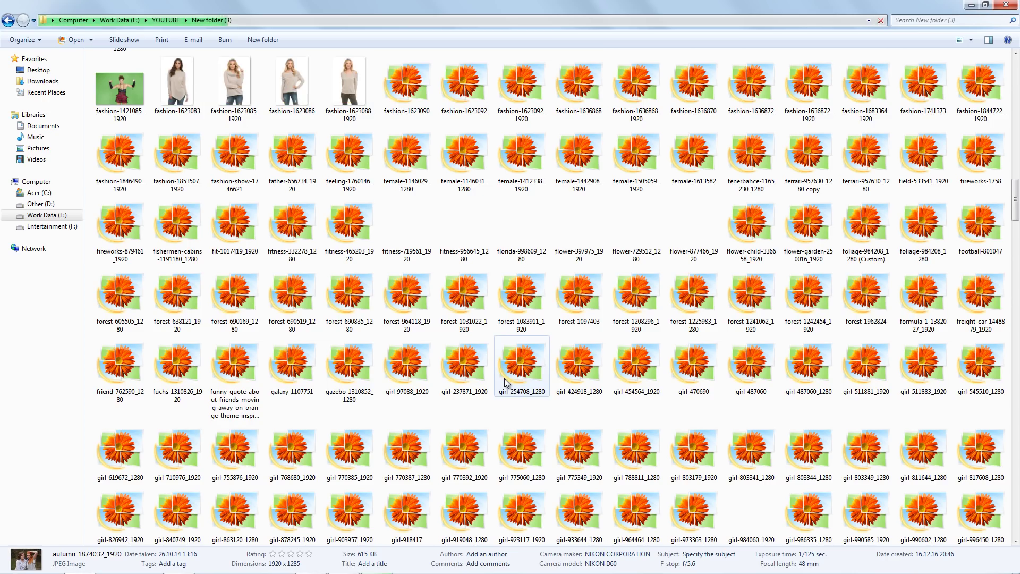
{"action": "scroll", "coordinate": [505, 380], "scroll_direction": "down", "scroll_amount": 3}
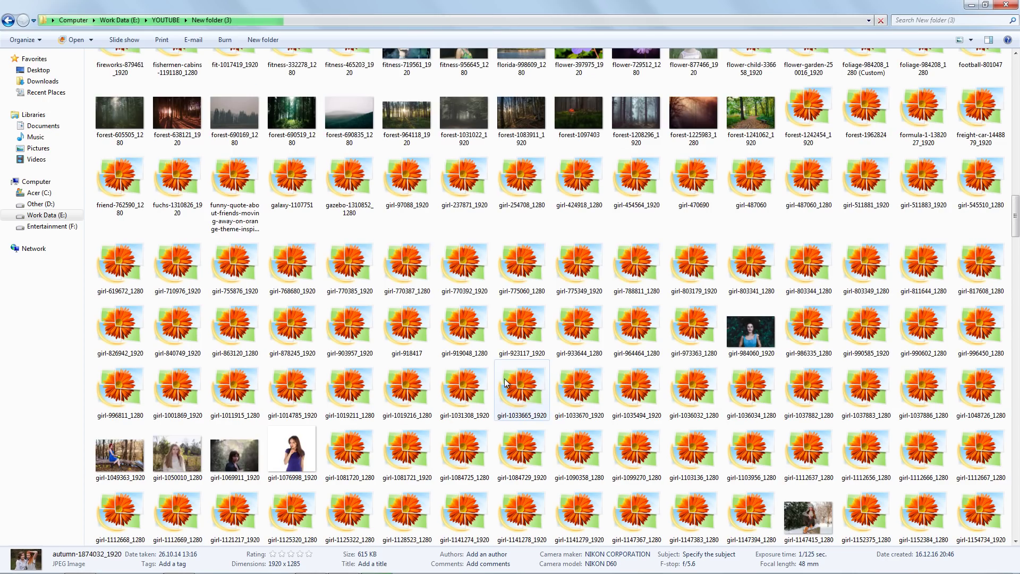
{"action": "scroll", "coordinate": [505, 381], "scroll_direction": "down", "scroll_amount": 3}
{"action": "scroll", "coordinate": [504, 382], "scroll_direction": "down", "scroll_amount": 3}
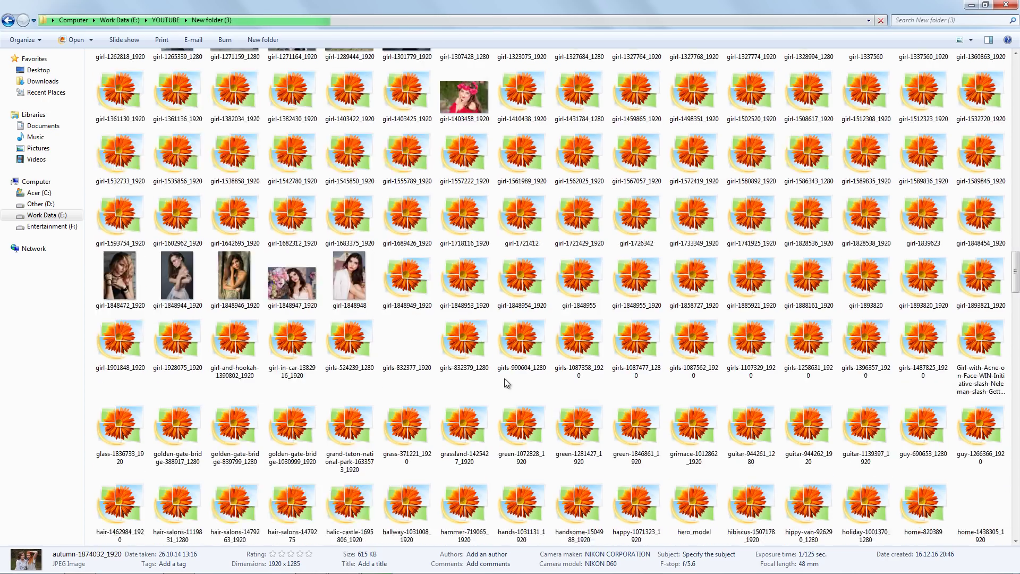
{"action": "scroll", "coordinate": [504, 379], "scroll_direction": "down", "scroll_amount": 20}
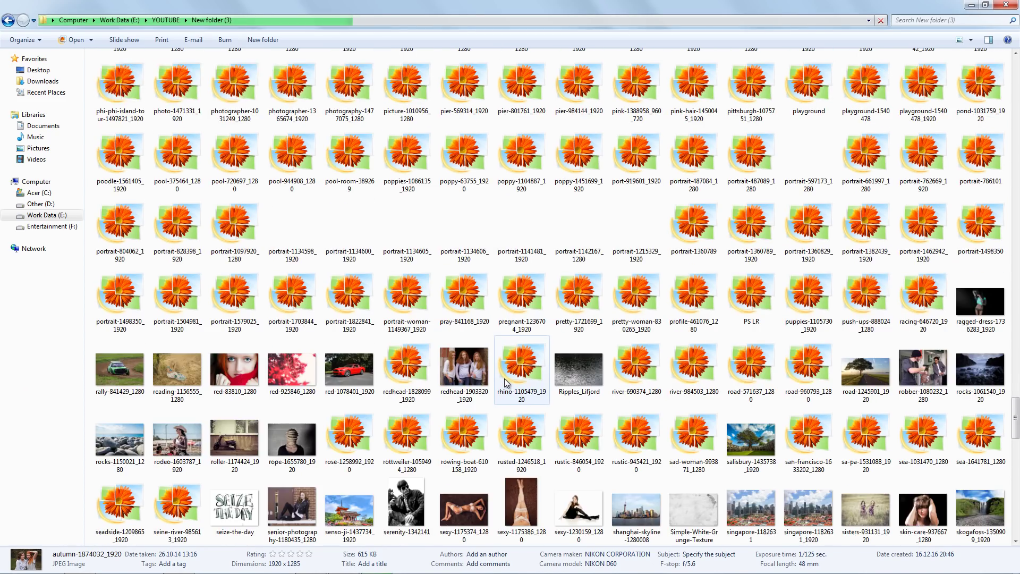
{"action": "scroll", "coordinate": [505, 381], "scroll_direction": "down", "scroll_amount": 3}
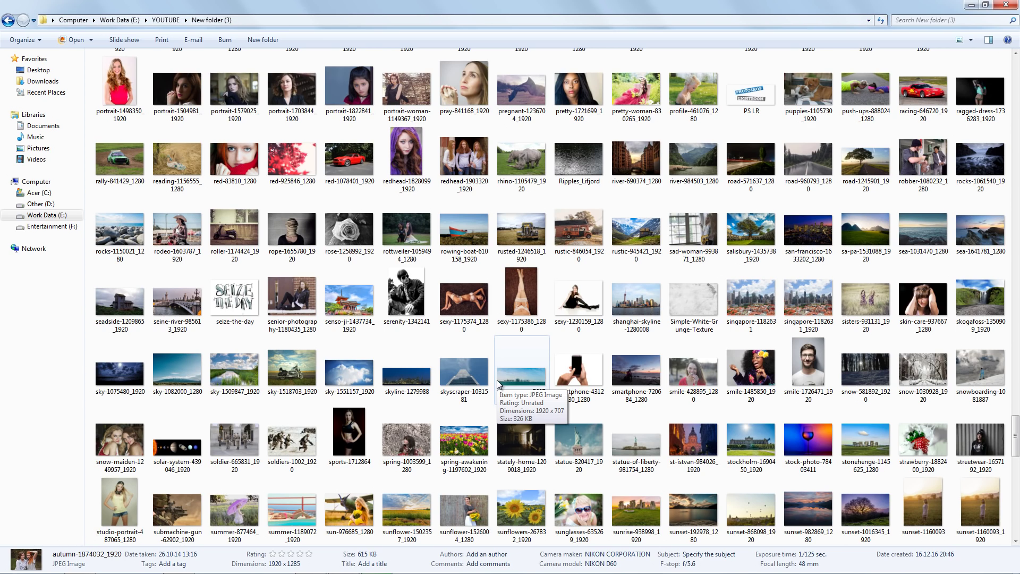
{"action": "scroll", "coordinate": [916, 454], "scroll_direction": "down", "scroll_amount": 3}
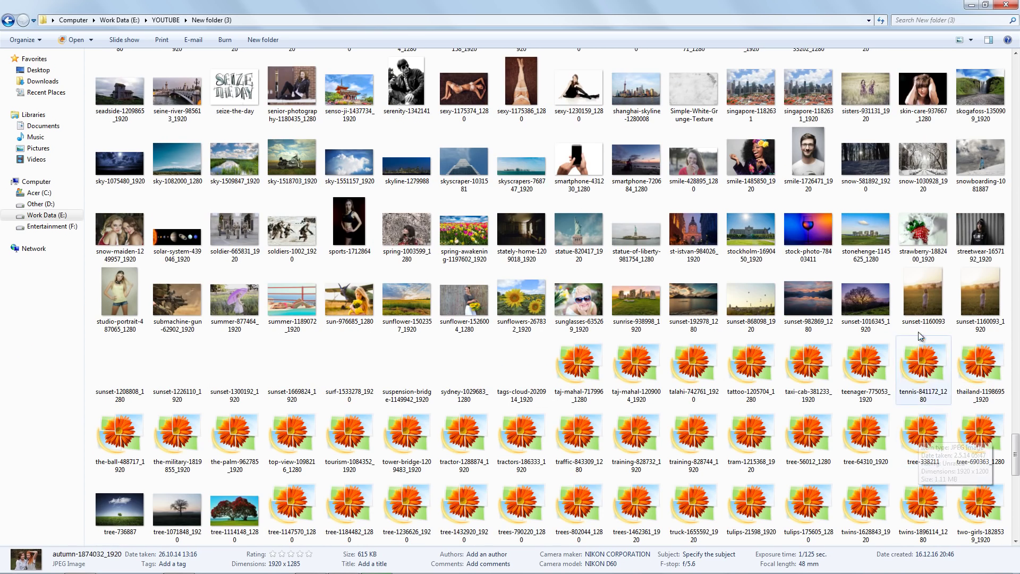
{"action": "right_click", "coordinate": [919, 235]}
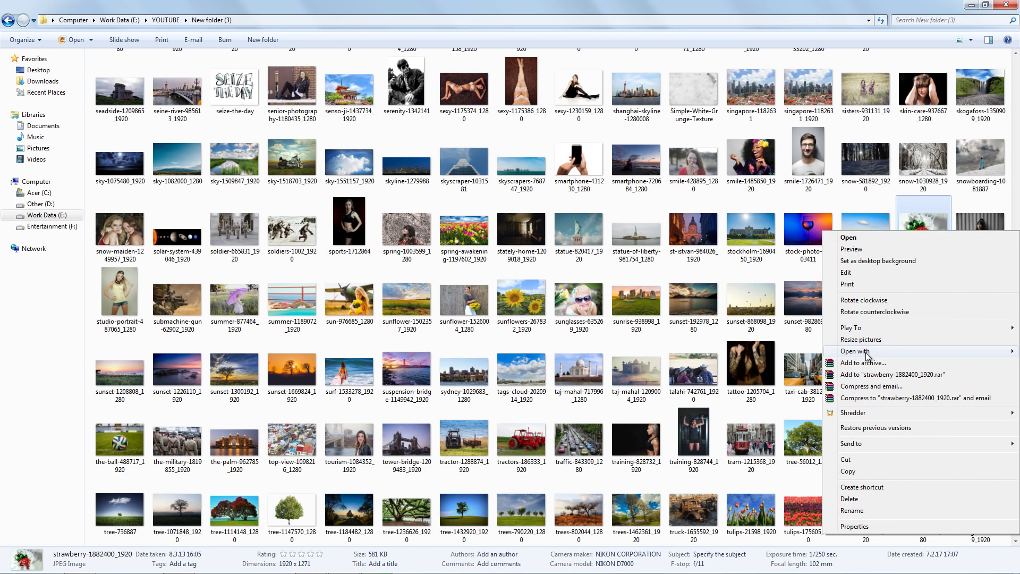
{"action": "mouse_move", "coordinate": [868, 352]}
{"action": "left_click", "coordinate": [791, 363]}
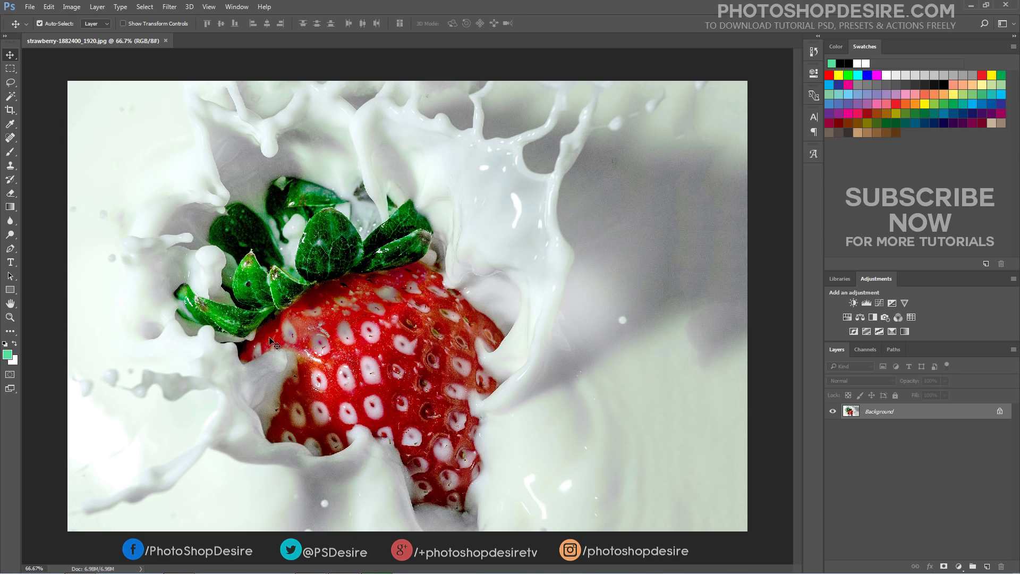
Step: Open the strawberry photo's File Info and examine its camera data
{"action": "left_click", "coordinate": [29, 7]}
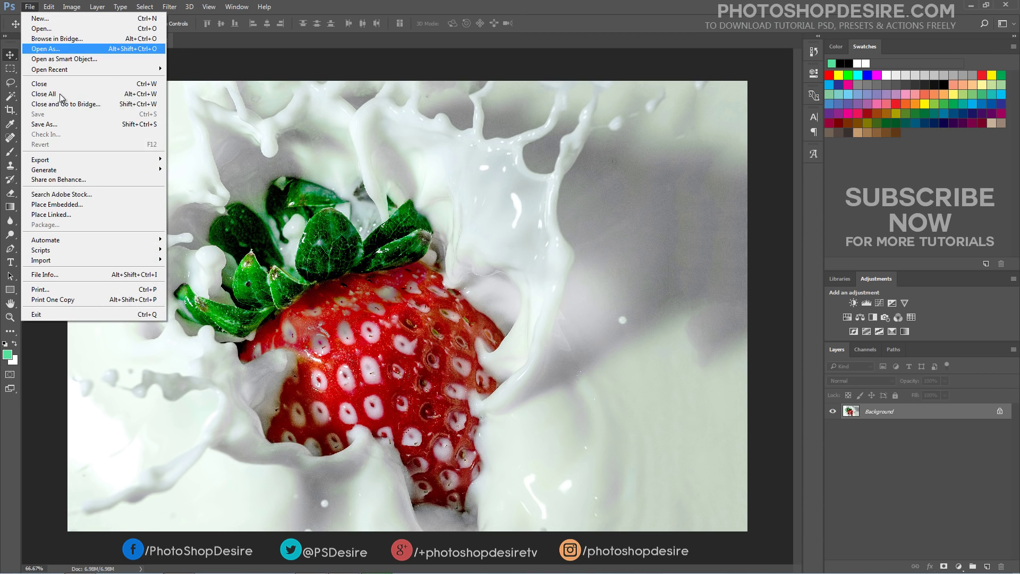
{"action": "left_click", "coordinate": [106, 274]}
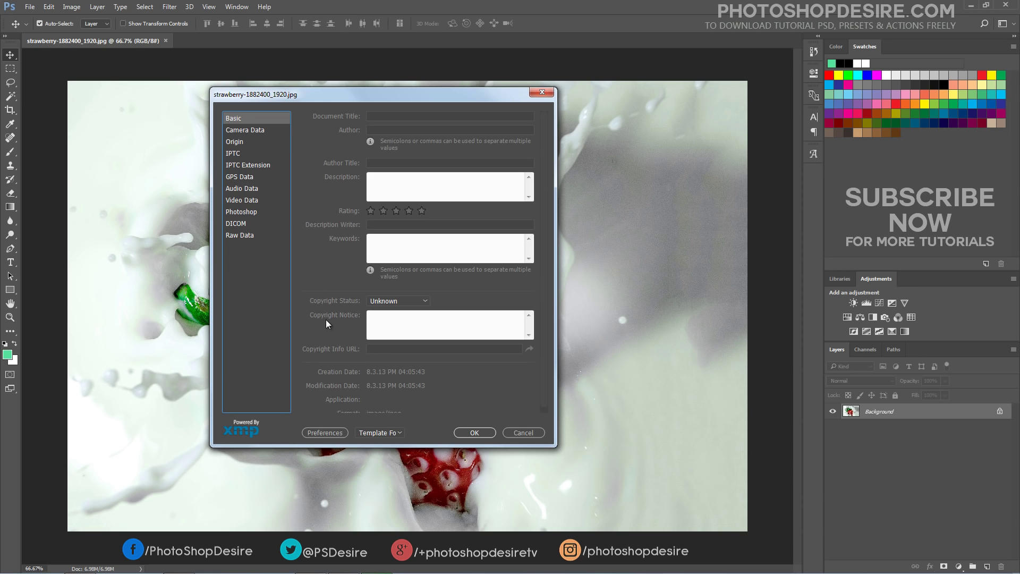
{"action": "left_click", "coordinate": [259, 131]}
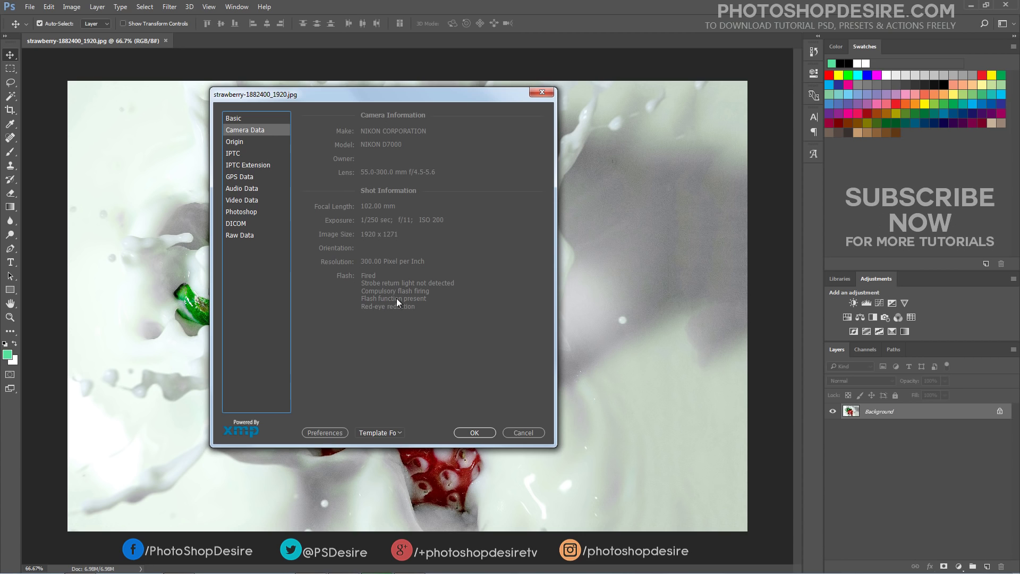
Step: In the basic file info, set the document title to "strawberry" and the author to "psdesire"
{"action": "left_click", "coordinate": [239, 118]}
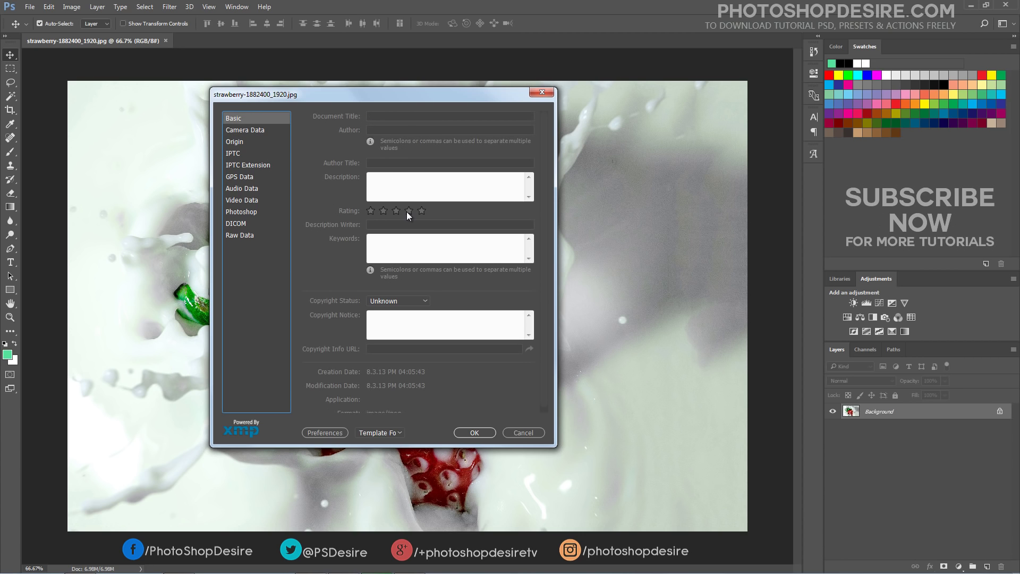
{"action": "left_click", "coordinate": [377, 116]}
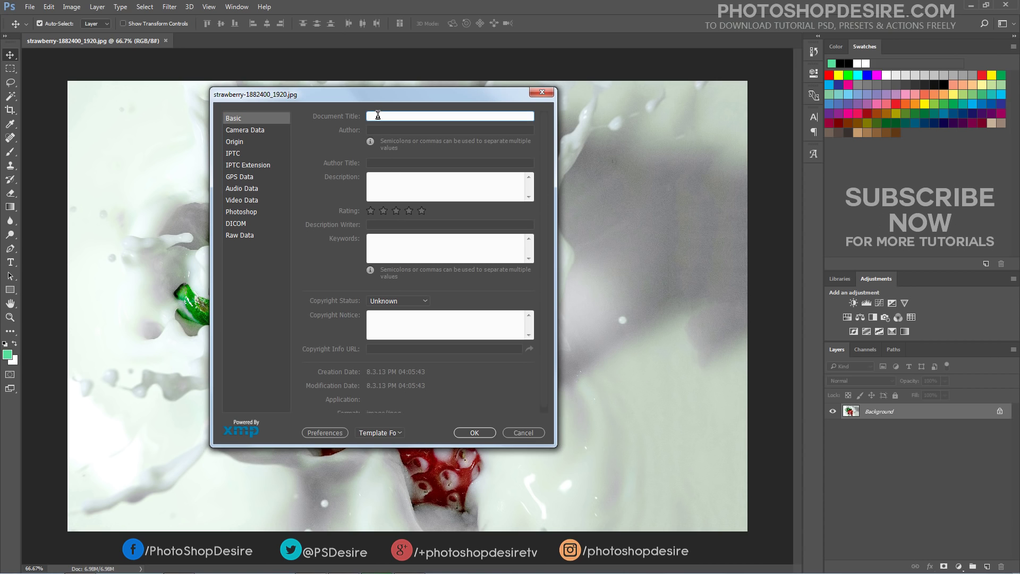
{"action": "type", "text": "strawberry"}
{"action": "left_click", "coordinate": [374, 130]}
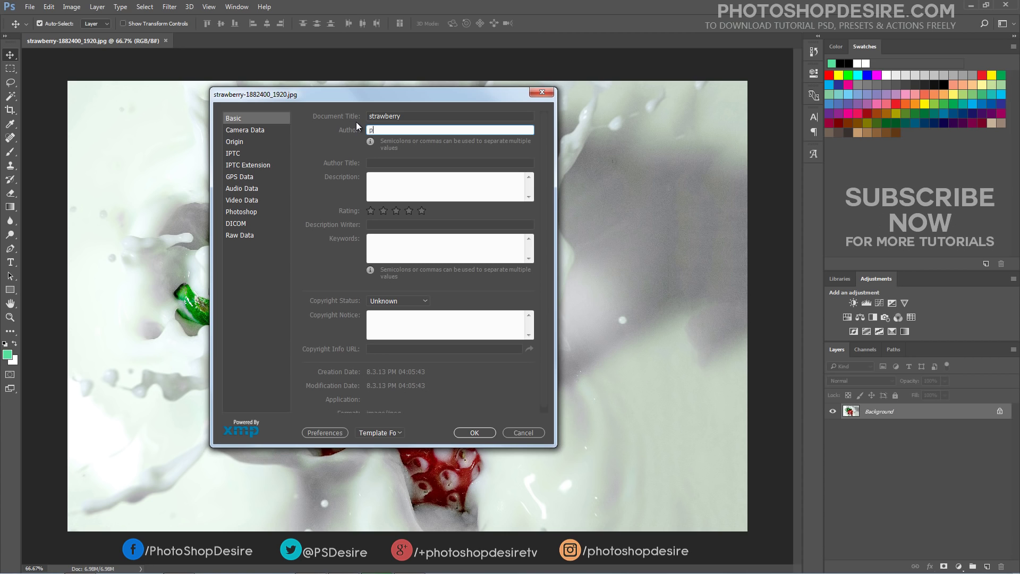
{"action": "type", "text": "psdesire"}
Step: Set the author title to "photoshop tutorials" and the description to "this is a photo of strawberry"
{"action": "left_click", "coordinate": [380, 162]}
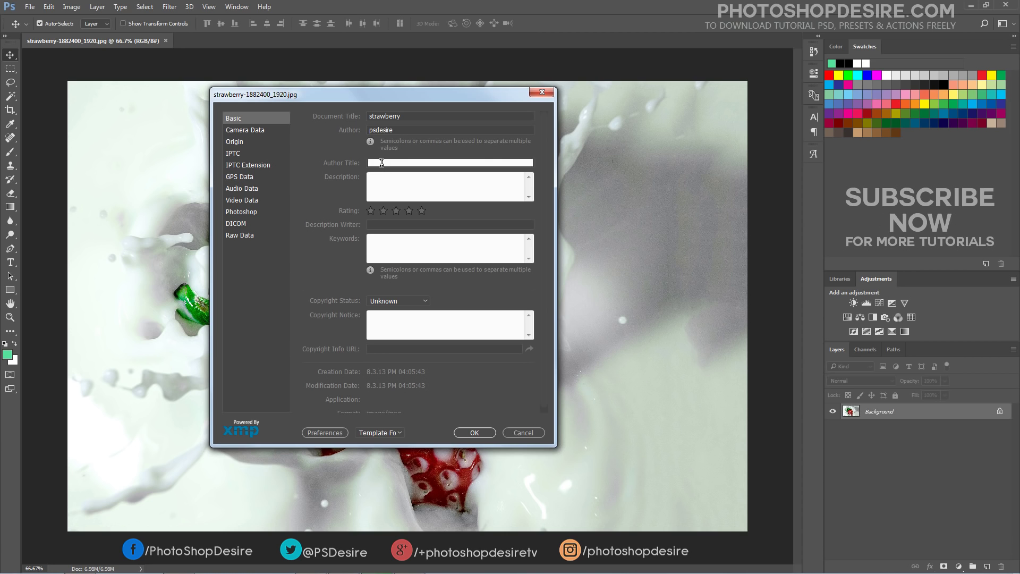
{"action": "type", "text": "ph"}
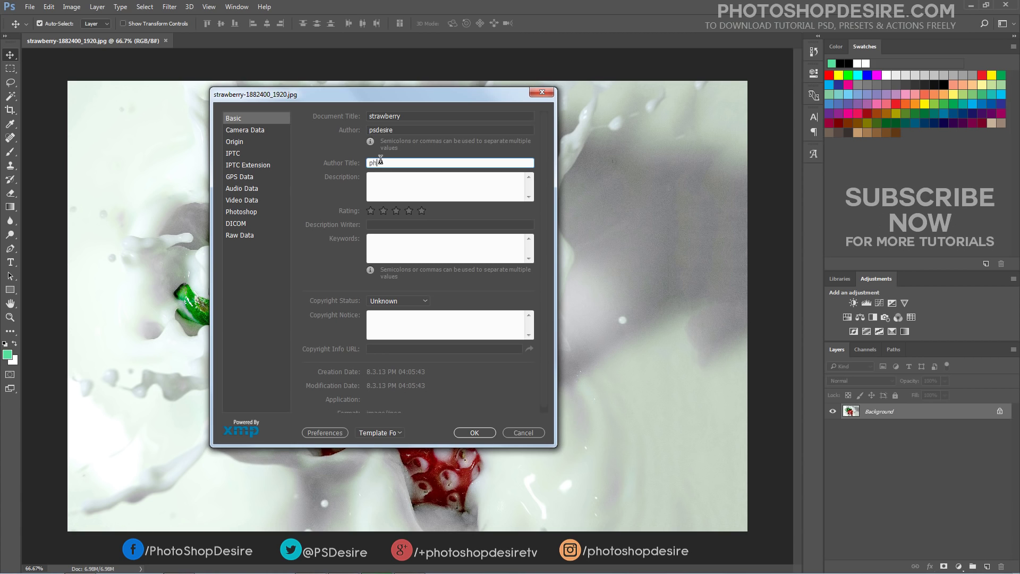
{"action": "type", "text": "otos"}
{"action": "key", "text": "BackSpace"}
{"action": "type", "text": "hop titorials"}
{"action": "left_click", "coordinate": [401, 181]}
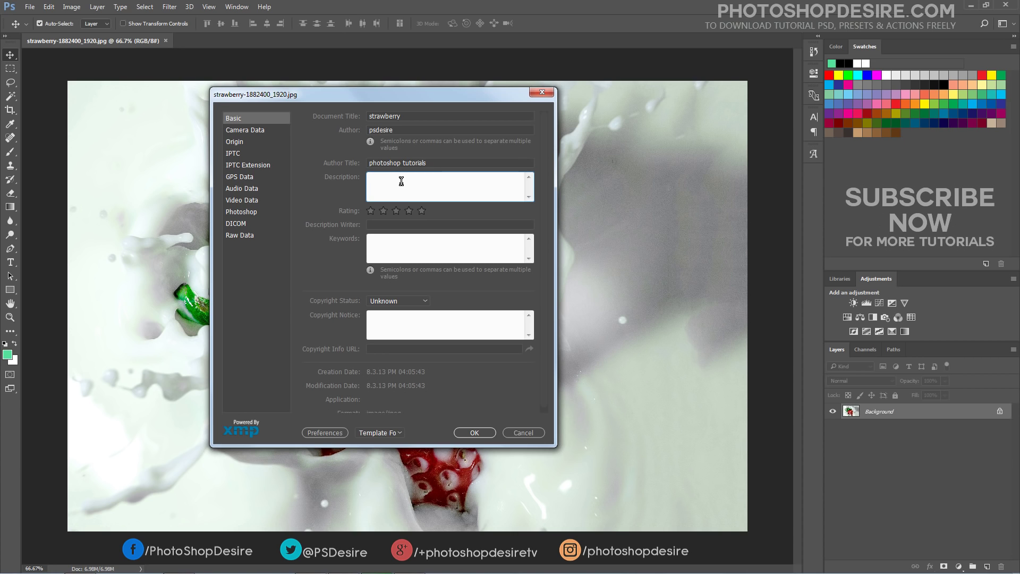
{"action": "type", "text": "this is a photo of strawberry"}
Step: Add the keywords "milk, white, strawberry, red" to the file info
{"action": "left_click", "coordinate": [387, 222]}
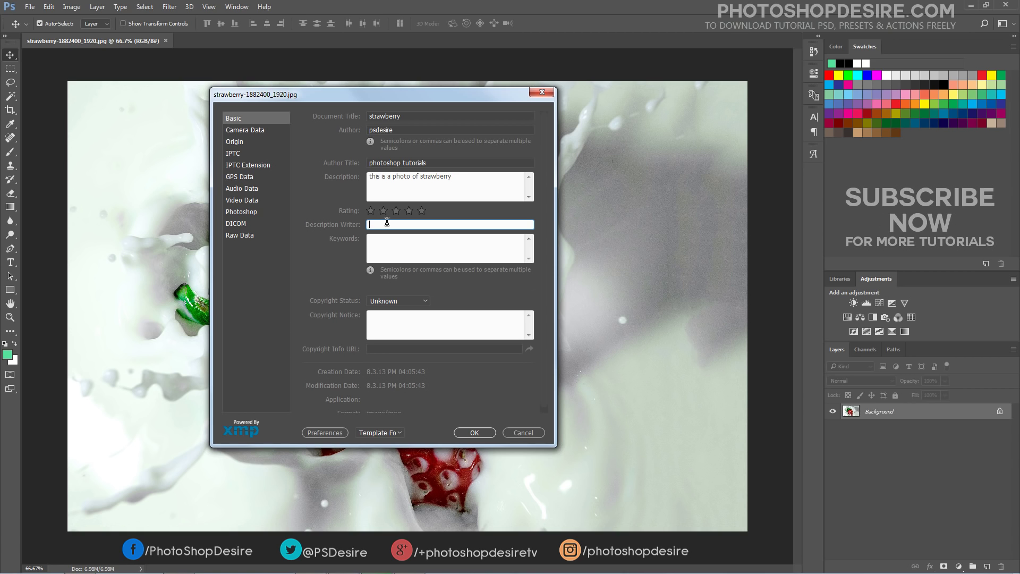
{"action": "left_click", "coordinate": [390, 247]}
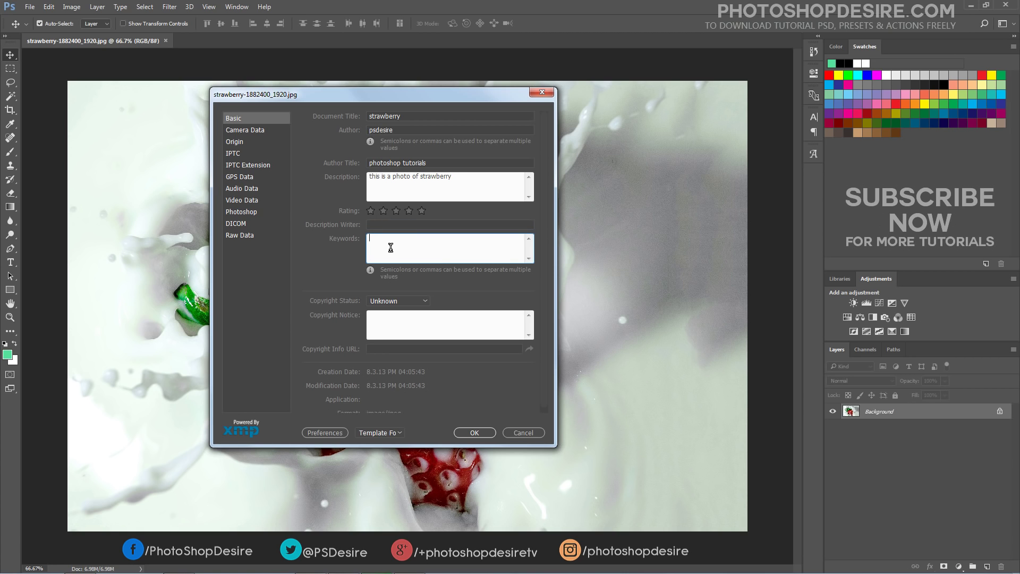
{"action": "type", "text": "milk"}
{"action": "type", "text": ", white,"}
{"action": "type", "text": " sta"}
{"action": "type", "text": "awberry"}
{"action": "type", "text": ", red"}
Step: Set the copyright status to Copyrighted with the notice "belongs to photoshopdesire.com contact email", and apply the file info
{"action": "left_click", "coordinate": [421, 301]}
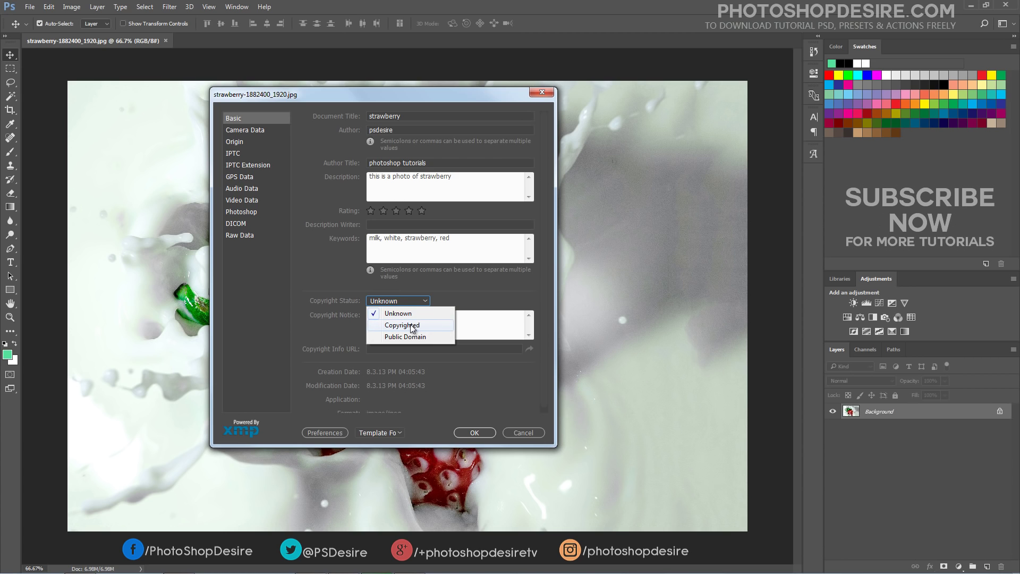
{"action": "left_click", "coordinate": [412, 325]}
{"action": "left_click", "coordinate": [409, 322]}
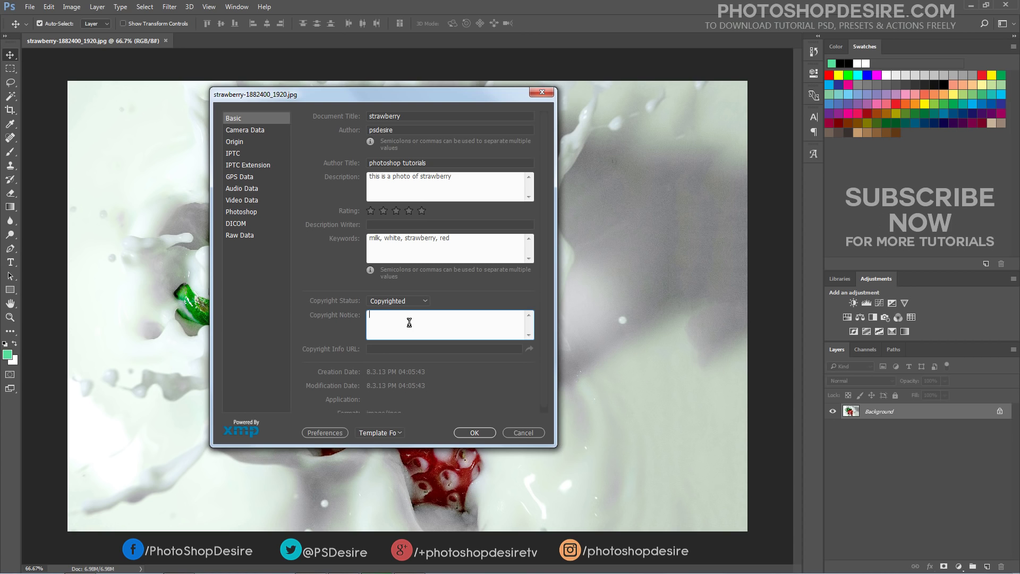
{"action": "type", "text": "belongs to photoshopdesire.com"}
{"action": "scroll", "coordinate": [505, 379], "scroll_direction": "down", "scroll_amount": 1}
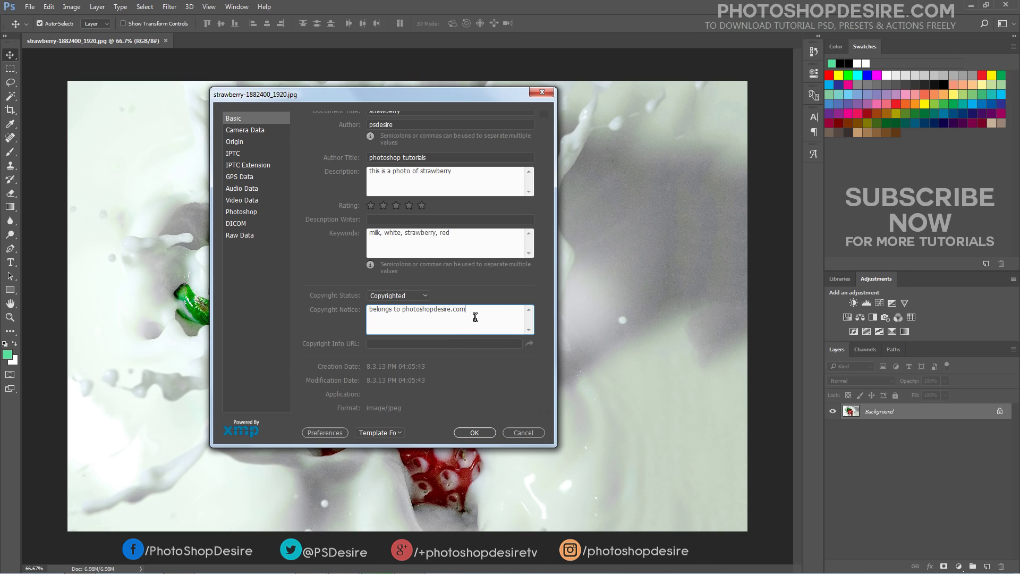
{"action": "type", "text": "ontact email"}
{"action": "left_click", "coordinate": [484, 432]}
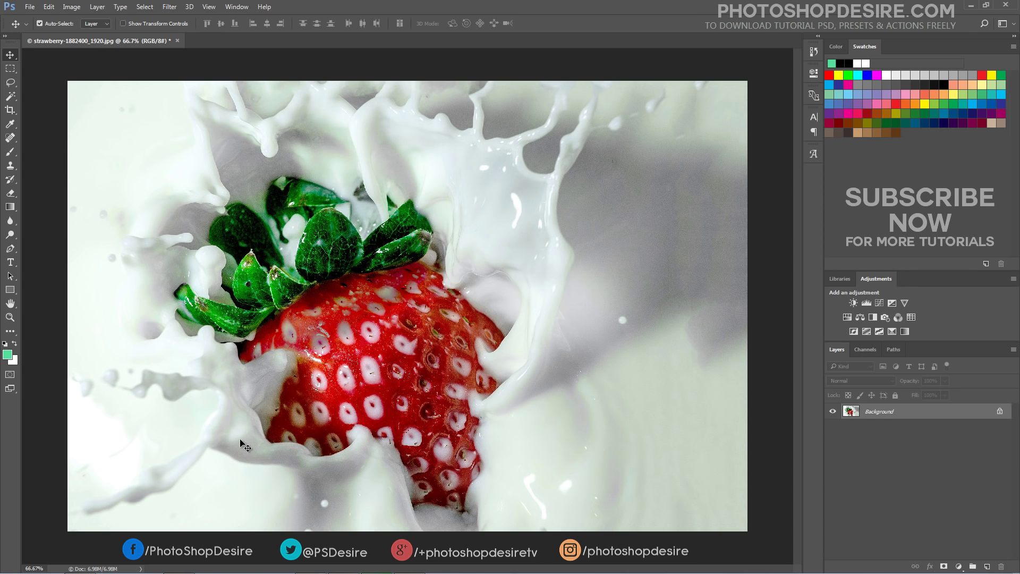
Step: Save the photo as a JPEG at quality 12 (Maximum) with the Baseline Optimized format
{"action": "left_click", "coordinate": [30, 8]}
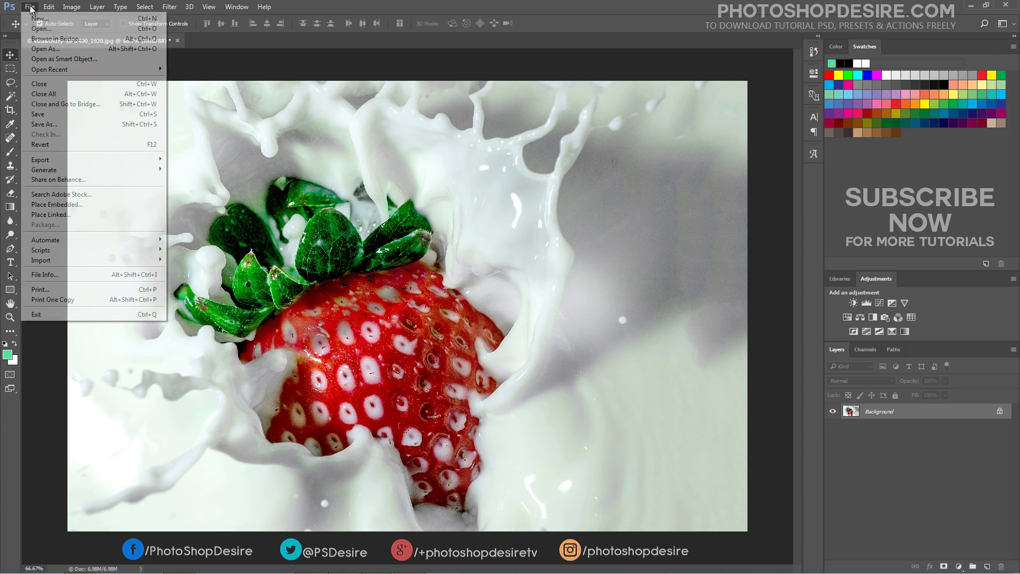
{"action": "left_click", "coordinate": [82, 114]}
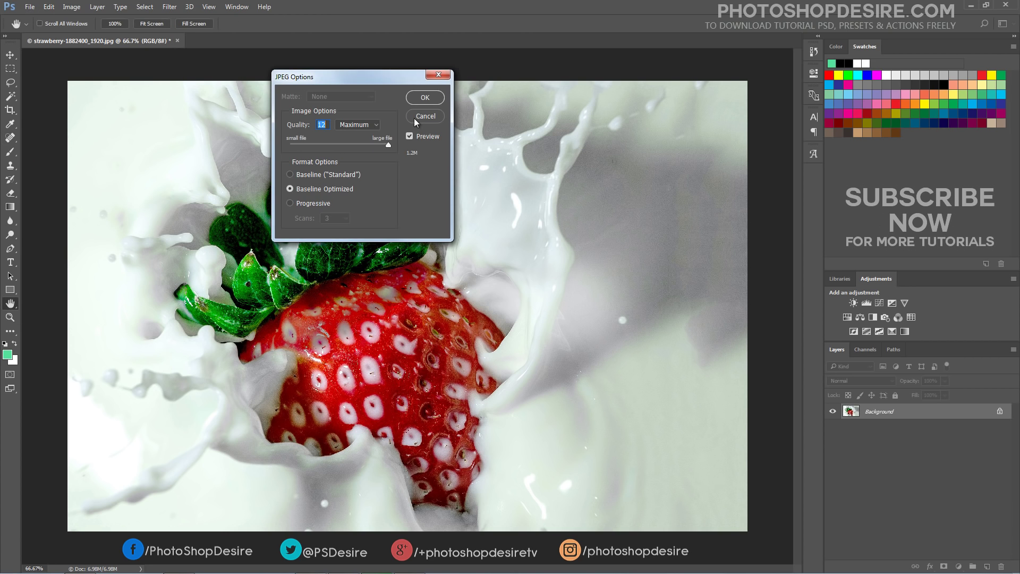
{"action": "left_click", "coordinate": [424, 98]}
{"action": "key", "text": "v"}
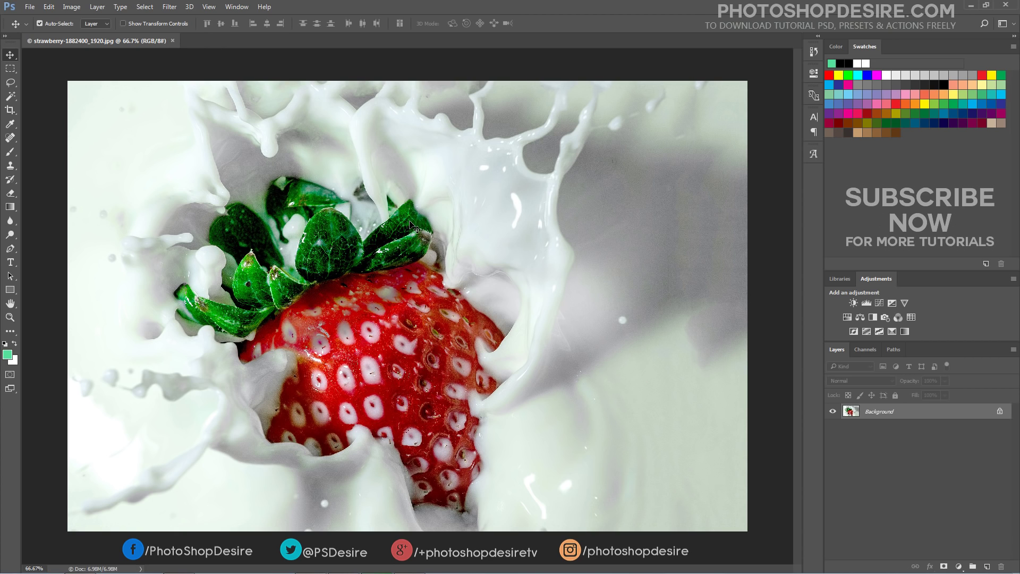
Step: Reopen the saved photo's File Info to check the basic metadata, and close it
{"action": "left_click", "coordinate": [29, 7]}
{"action": "left_click", "coordinate": [101, 275]}
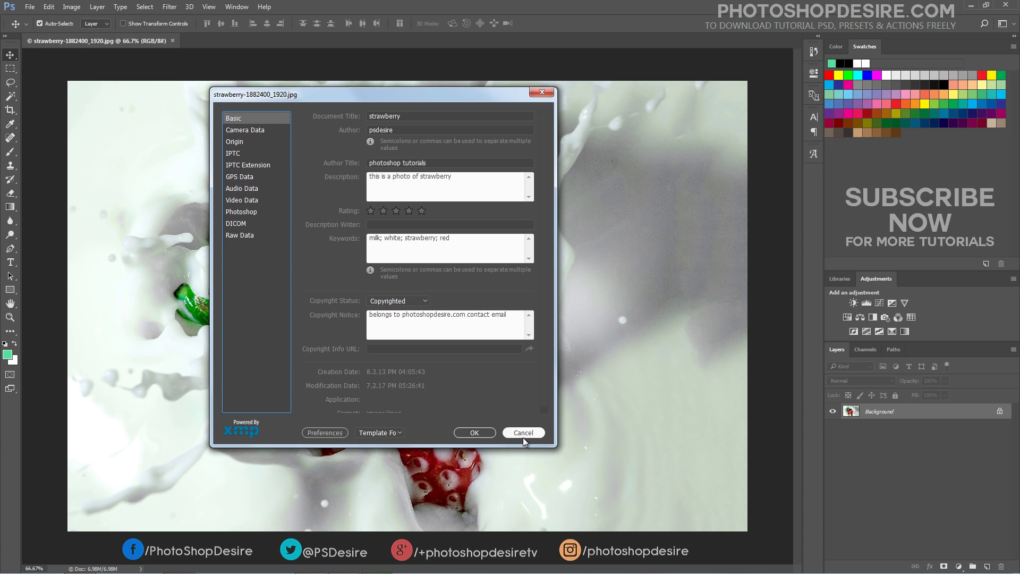
{"action": "left_click", "coordinate": [492, 432]}
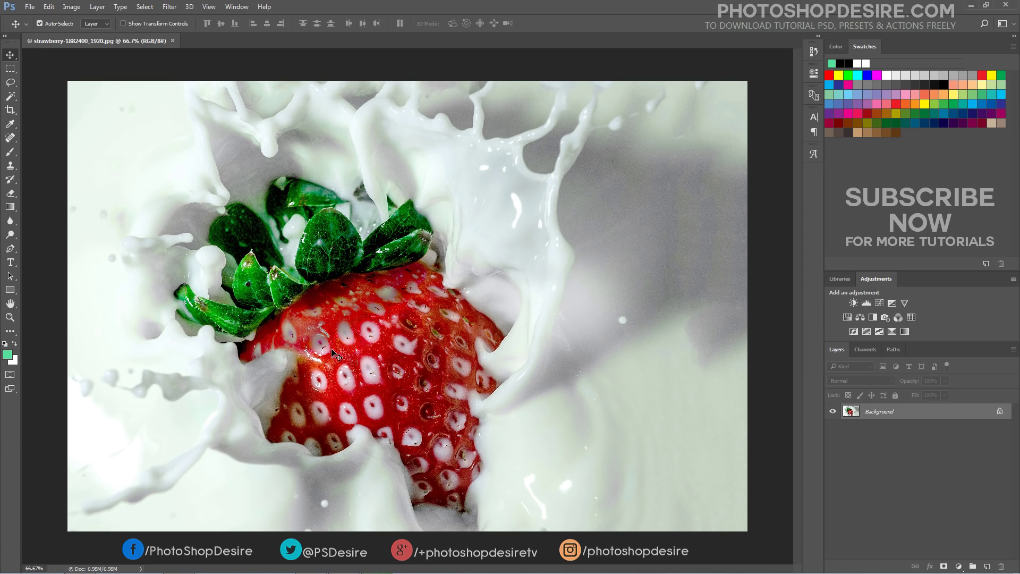